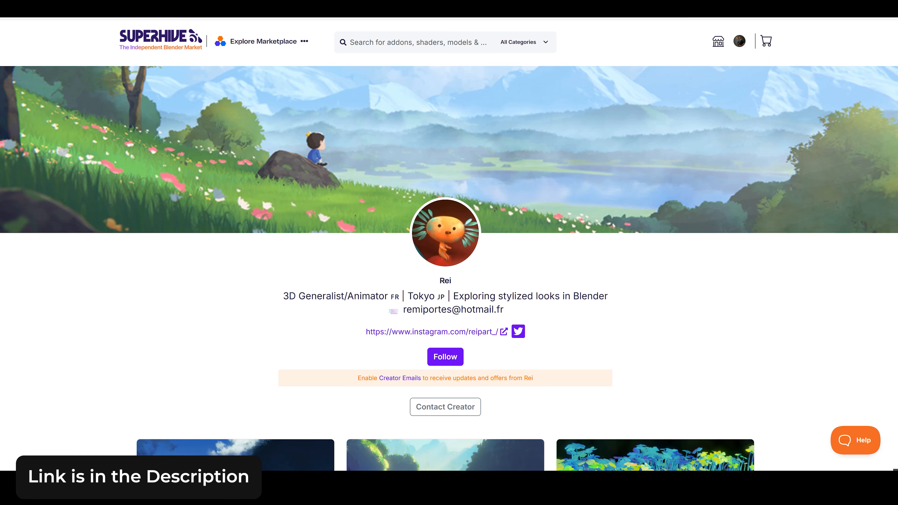
{"action": "scroll", "coordinate": [886, 383], "scroll_direction": "down", "scroll_amount": 10}
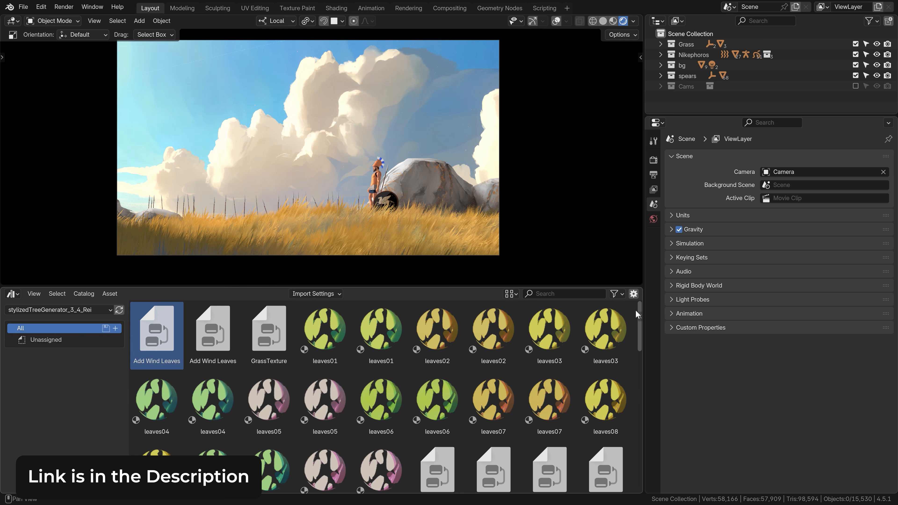
- Add the Stylized Tree Generator to the grass field beside the warrior, and vary its Random Generator seed and trunk height
{"action": "mouse_move", "coordinate": [635, 310]}
{"action": "left_mouse_down"}
{"action": "mouse_move", "coordinate": [627, 465]}
{"action": "mouse_move", "coordinate": [626, 323]}
{"action": "left_mouse_up"}
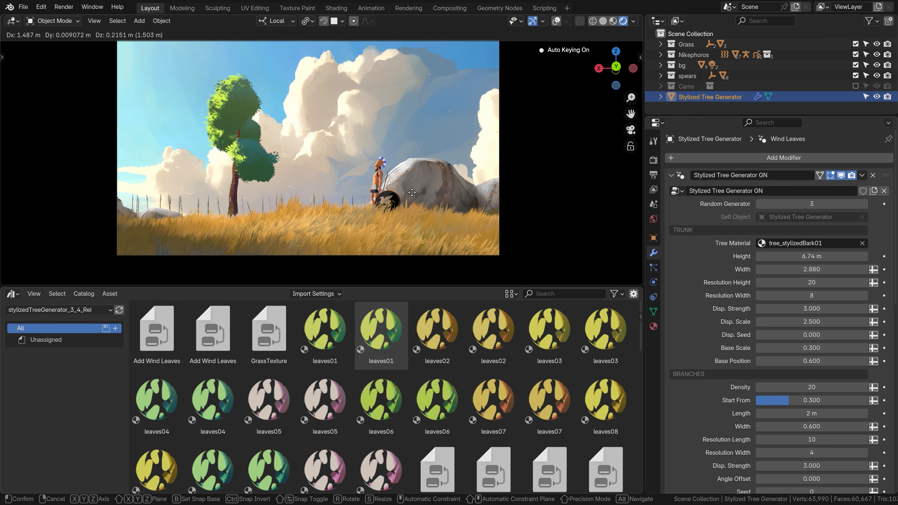
{"action": "left_click", "coordinate": [864, 204]}
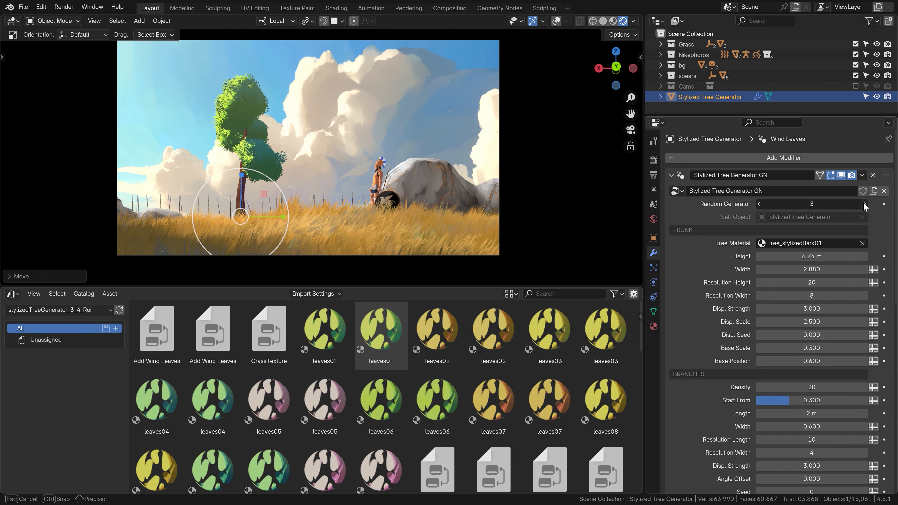
{"action": "left_click", "coordinate": [864, 204]}
{"action": "mouse_move", "coordinate": [811, 256]}
{"action": "left_mouse_down"}
{"action": "mouse_move", "coordinate": [778, 256]}
{"action": "mouse_move", "coordinate": [820, 256]}
{"action": "left_mouse_up"}
{"action": "scroll", "coordinate": [778, 319], "scroll_direction": "down", "scroll_amount": 5}
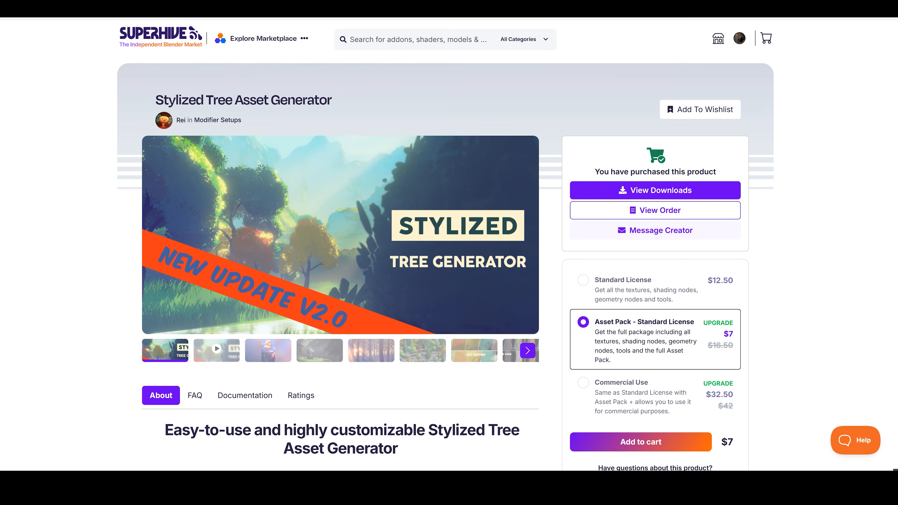
{"action": "scroll", "coordinate": [339, 247], "scroll_direction": "down", "scroll_amount": 15}
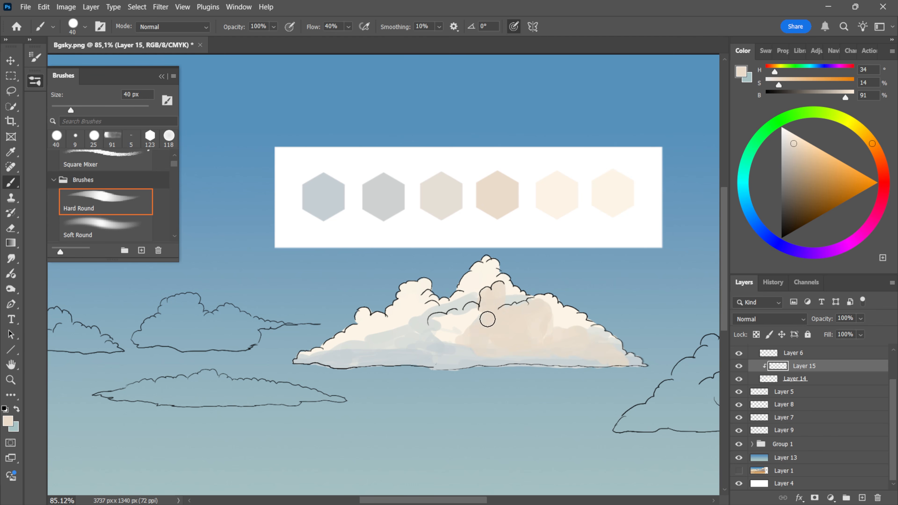
- In Photoshop, sample a light gray and paint shading onto the central cloud on Layer 15
{"action": "scroll", "coordinate": [495, 301], "scroll_direction": "down", "scroll_amount": 4, "text": "alt"}
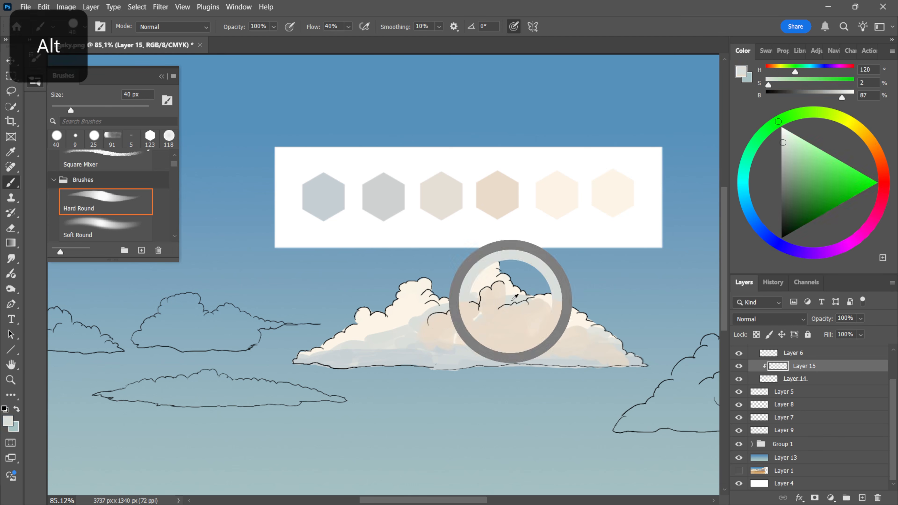
{"action": "left_click_drag", "start_coordinate": [457, 275], "coordinate": [345, 260]}
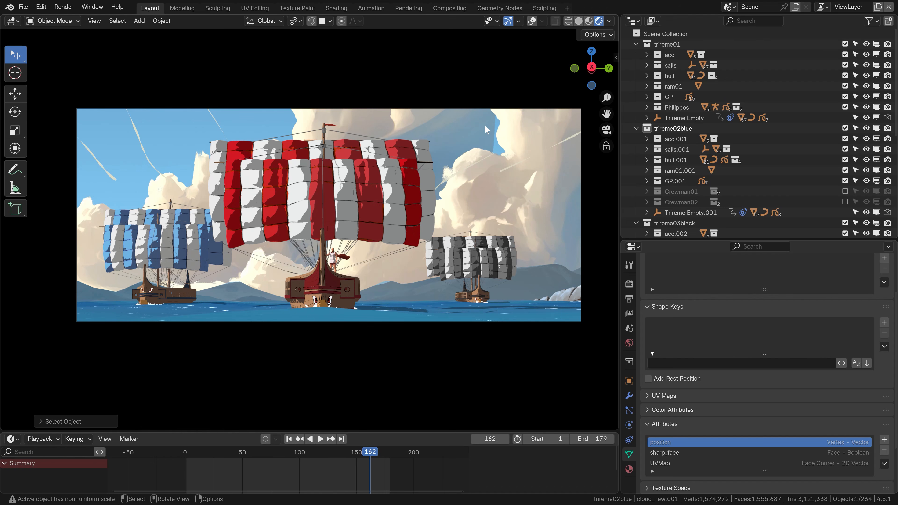
{"action": "key", "text": "g"}
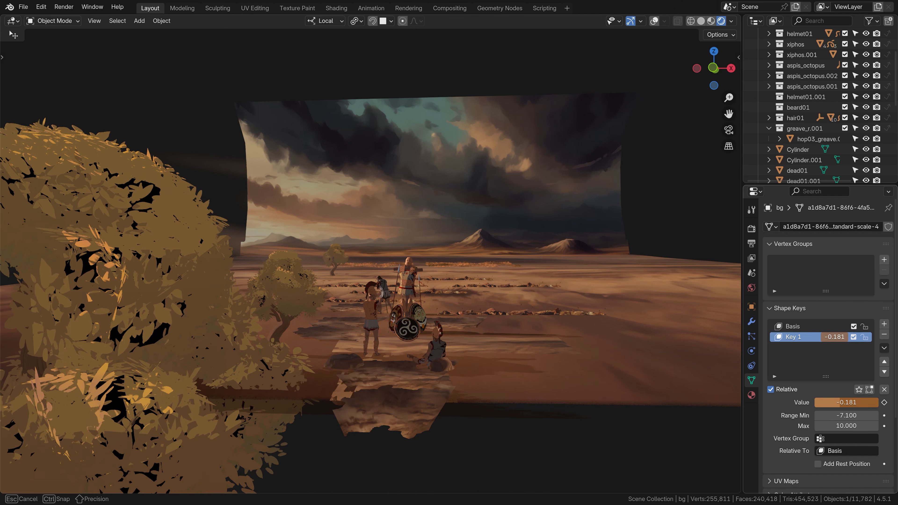
- Adjust the value of the Key 1 shape key on the bg backdrop
{"action": "left_click_drag", "start_coordinate": [846, 402], "coordinate": [843, 402]}
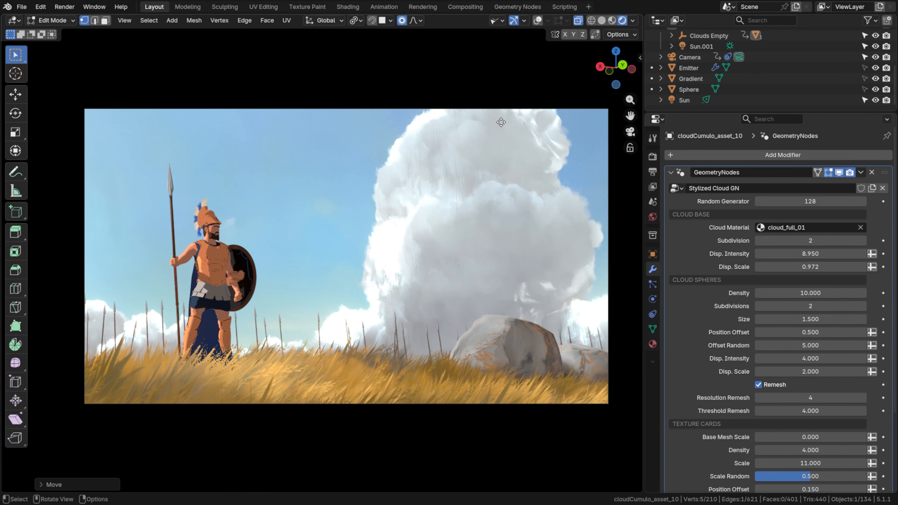
- Move the selected upper vertices of cloudCumulo_asset_10 with proportional editing to reshape the top of the cloud
{"action": "key", "text": "g"}
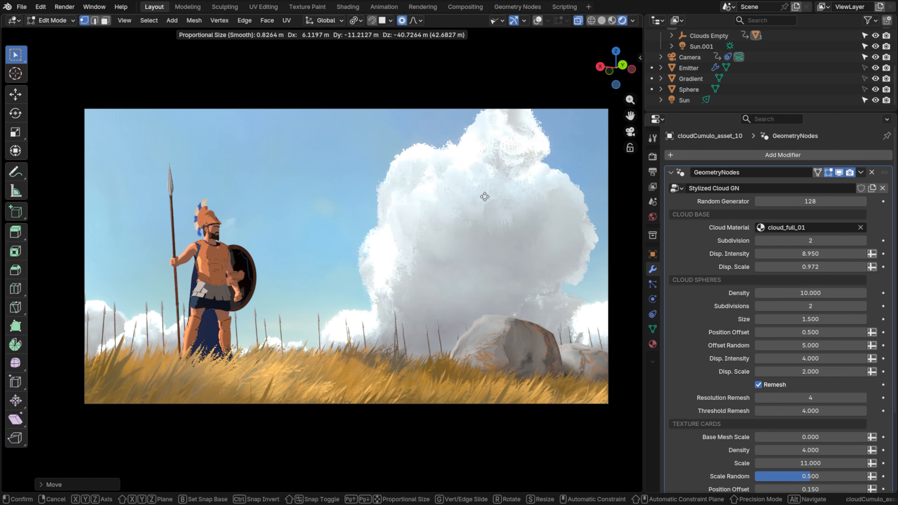
{"action": "left_click", "coordinate": [484, 198]}
{"action": "key", "text": "g"}
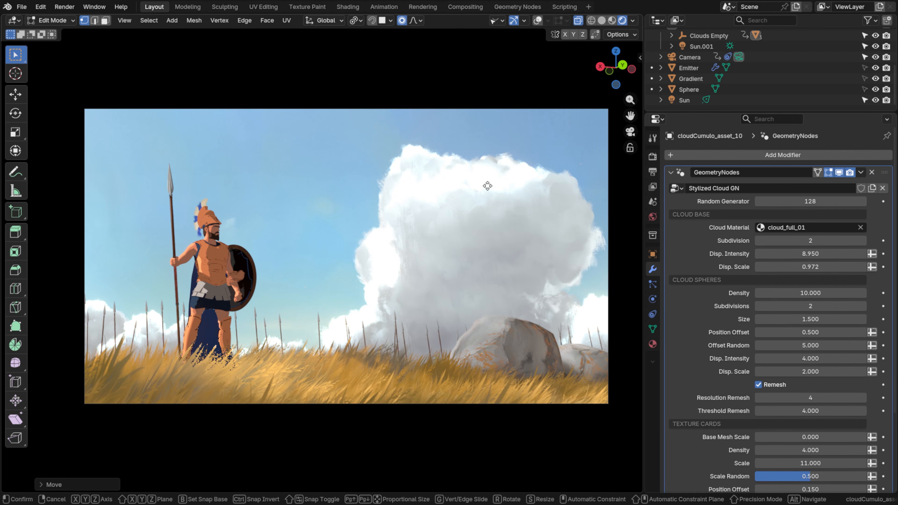
{"action": "left_click", "coordinate": [488, 184]}
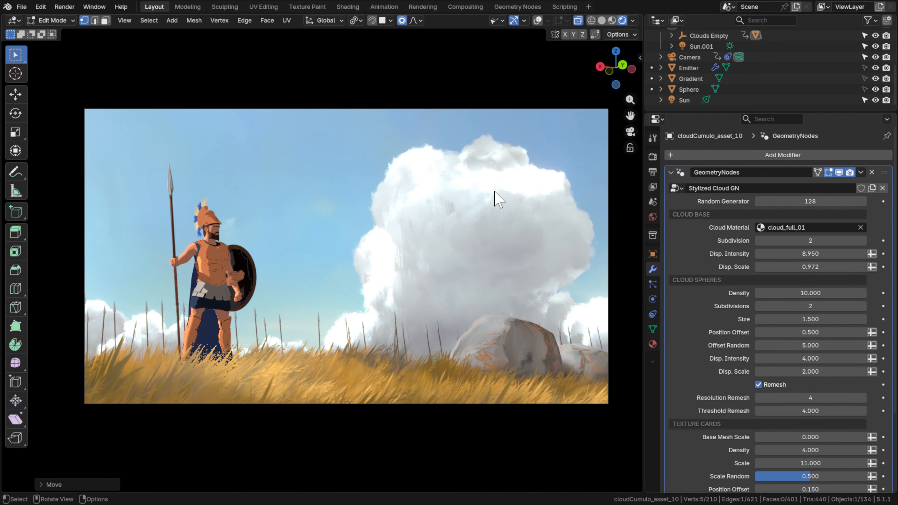
- Show the viewport overlays and lower the spike at the top of the large cloud's base mesh
{"action": "key", "text": "Tab"}
{"action": "middle_click_drag", "start_coordinate": [505, 204], "coordinate": [435, 230]}
{"action": "key", "text": "Tab"}
{"action": "left_click", "coordinate": [537, 20]}
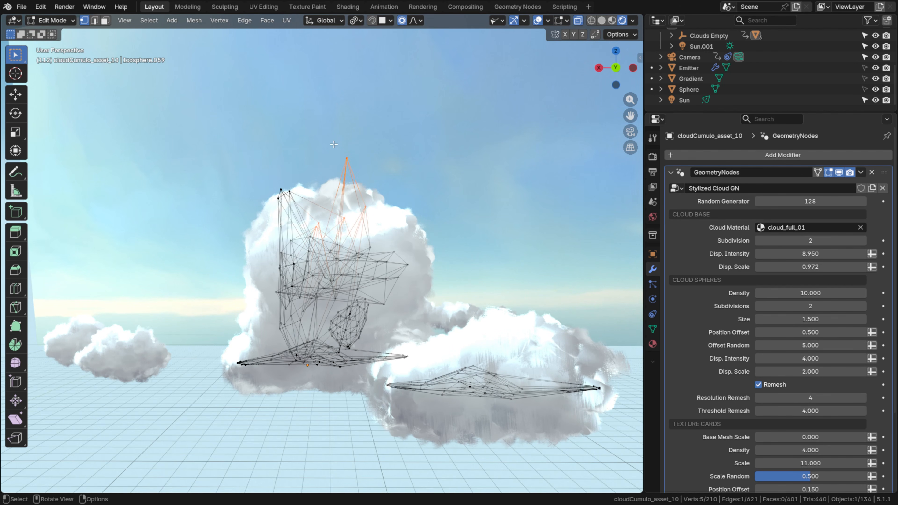
{"action": "left_click_drag", "start_coordinate": [366, 163], "coordinate": [365, 163]}
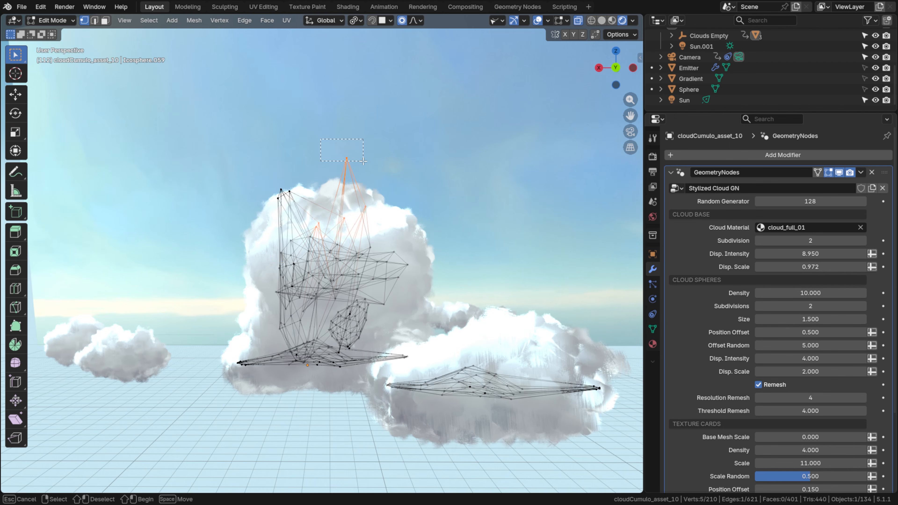
{"action": "key", "text": "g"}
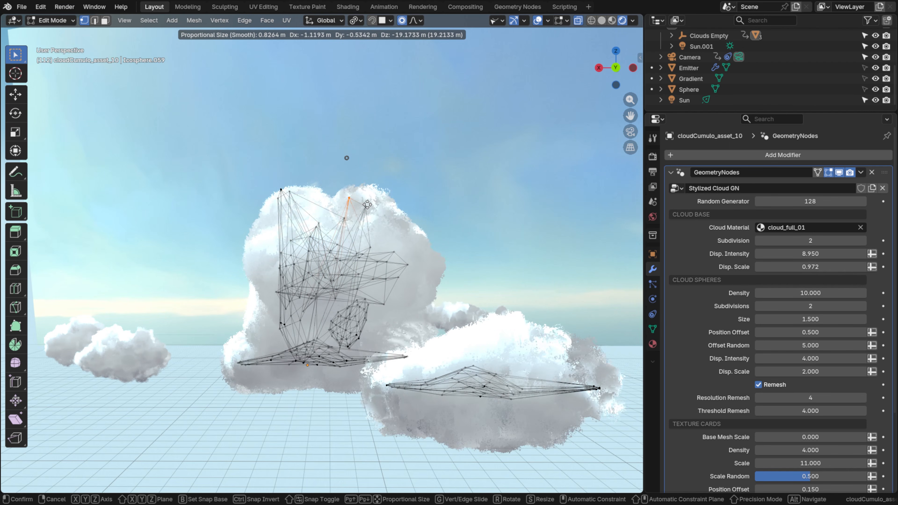
{"action": "left_click", "coordinate": [366, 190]}
- Extrude the faces on the side of the cloud's base mesh outward to widen the cloud
{"action": "key", "text": "3"}
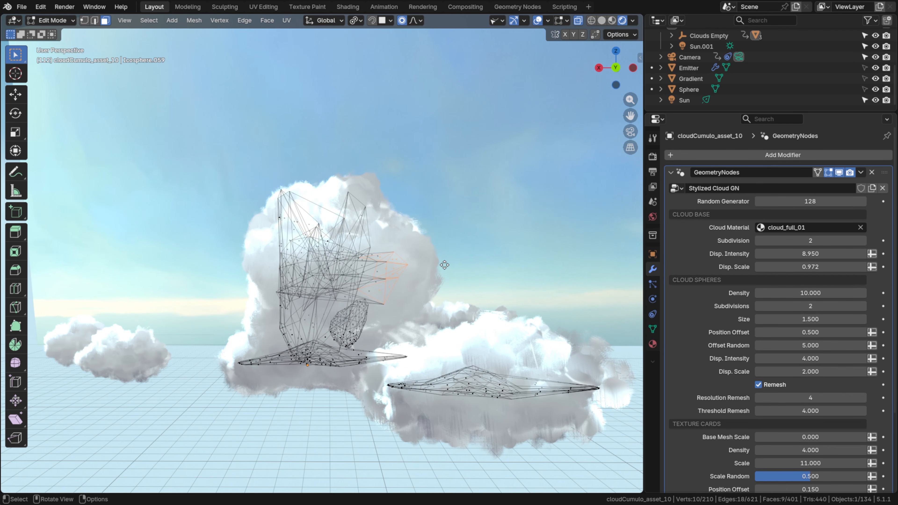
{"action": "key", "text": "e"}
{"action": "left_click", "coordinate": [473, 259]}
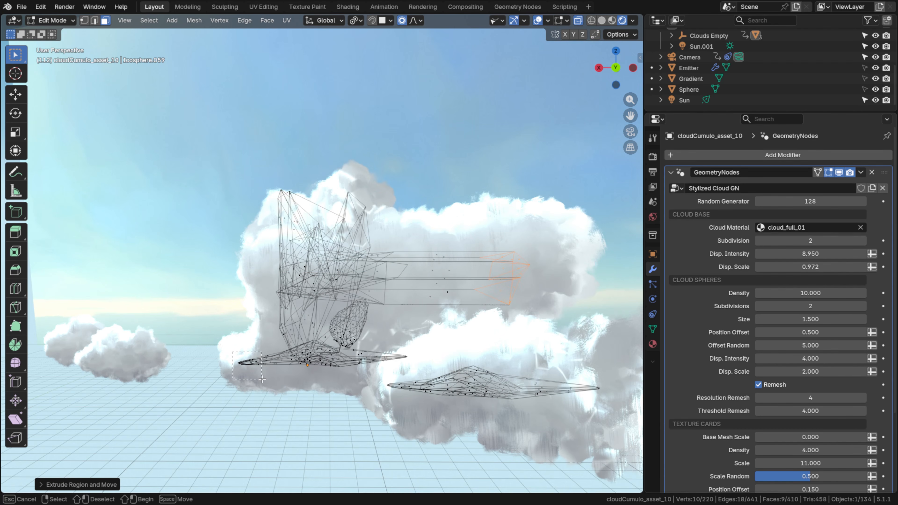
- Duplicate the flat linked mesh piece at the cloud's base and place the copy up in the open sky
{"action": "key", "text": "g"}
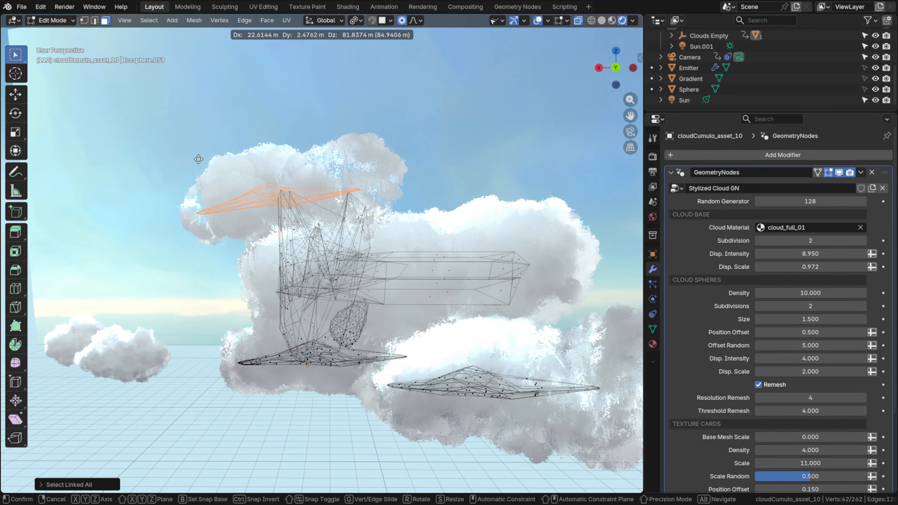
{"action": "left_click", "coordinate": [137, 163]}
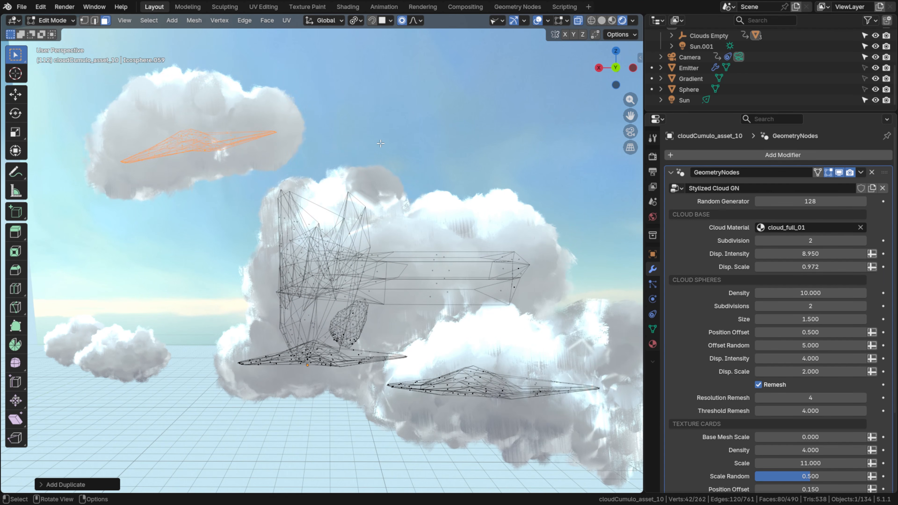
{"action": "key", "text": "Tab"}
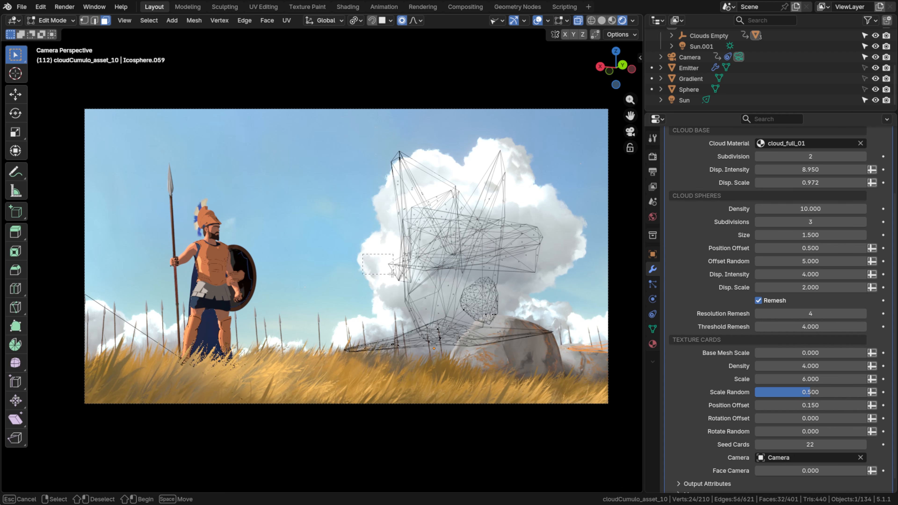
- Move the vertices at the left edge of the cloud's base mesh in the camera view
{"action": "key", "text": "g"}
{"action": "left_click", "coordinate": [493, 294]}
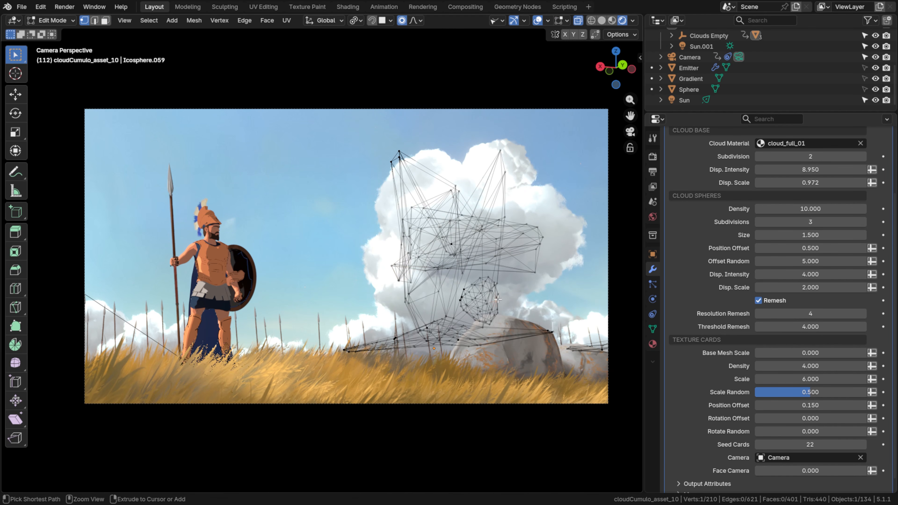
- Select the whole round mesh piece at the cloud's lower part and reposition it along the global X and Y axes
{"action": "key", "text": "ctrl+l"}
{"action": "key", "text": "g"}
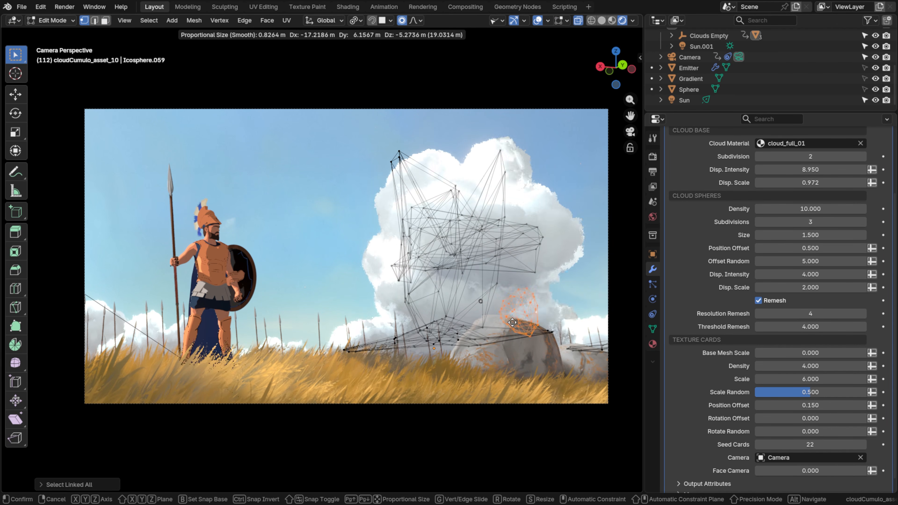
{"action": "key", "text": "y"}
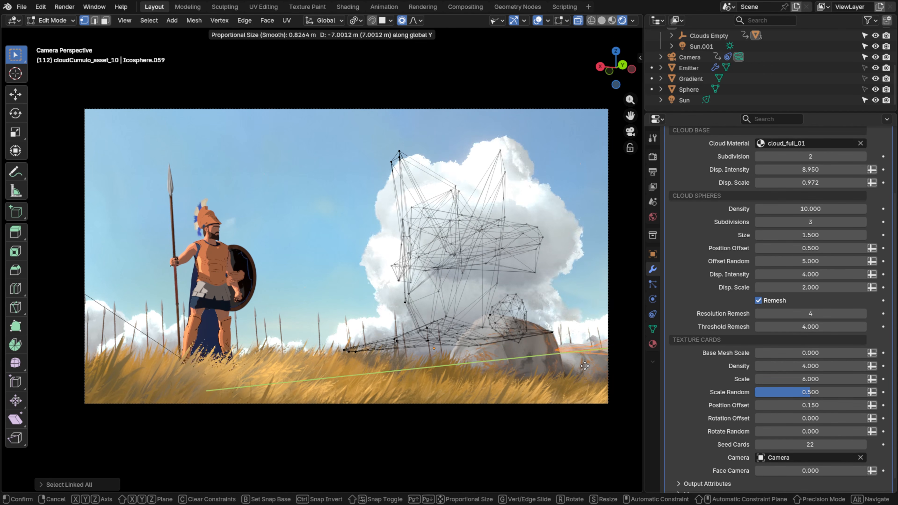
{"action": "key", "text": "x"}
{"action": "left_click", "coordinate": [544, 407]}
{"action": "key", "text": "g"}
{"action": "key", "text": "y"}
{"action": "left_click", "coordinate": [572, 301]}
{"action": "key", "text": "g"}
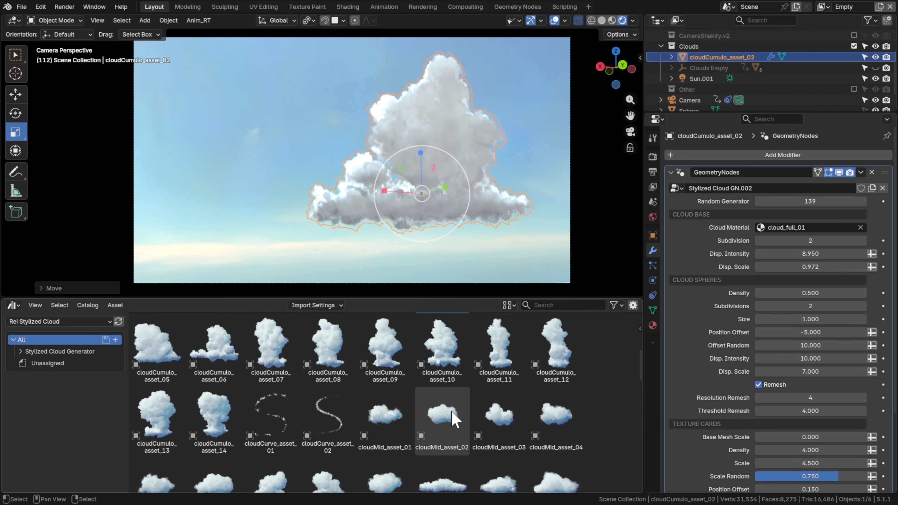
- Place cloudMid_asset_02 in the sky left of the cumulus cloud and rotate it around the global Z axis
{"action": "left_click_drag", "start_coordinate": [442, 416], "coordinate": [254, 166]}
{"action": "key", "text": "r"}
{"action": "key", "text": "z"}
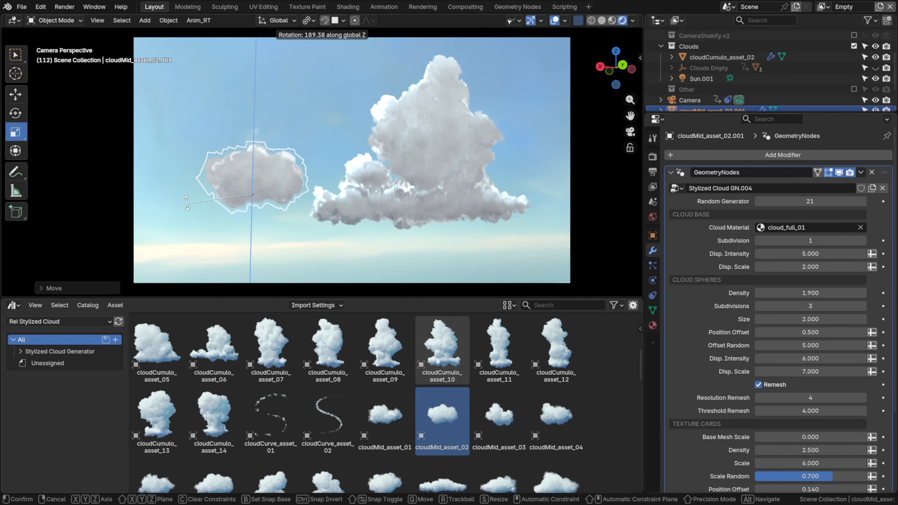
{"action": "left_click", "coordinate": [188, 197]}
- Add cloudSmall_asset_01 beside the cumulus and an enlarged cloudMid_asset_25 below the other clouds
{"action": "scroll", "coordinate": [382, 424], "scroll_direction": "down", "scroll_amount": 8}
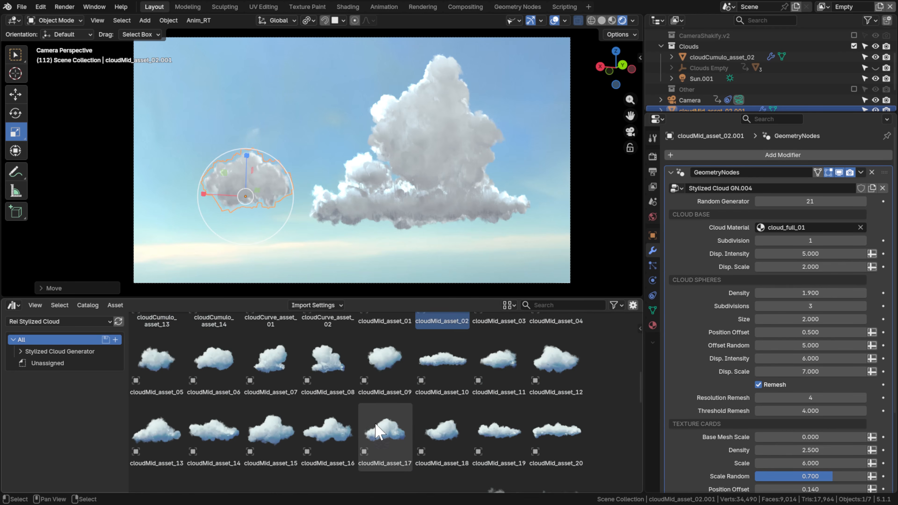
{"action": "left_click_drag", "start_coordinate": [498, 353], "coordinate": [326, 142]}
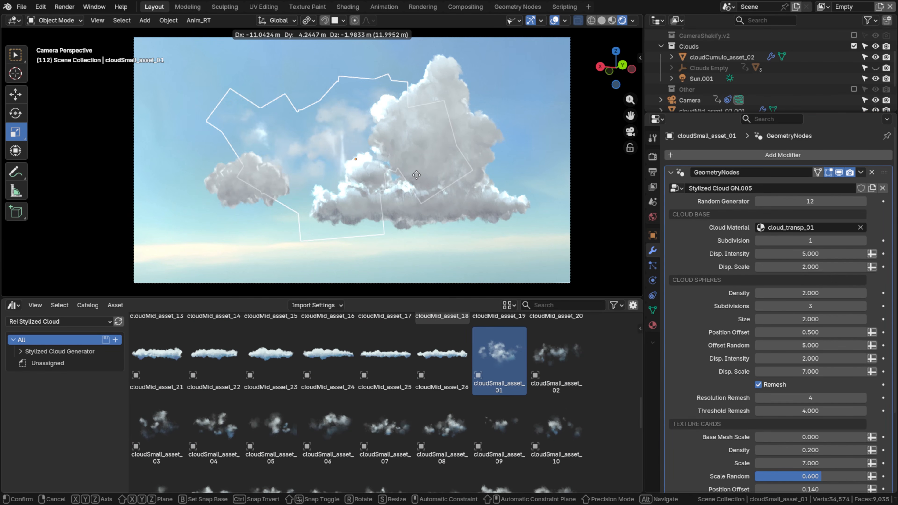
{"action": "left_click_drag", "start_coordinate": [387, 361], "coordinate": [411, 240]}
{"action": "key", "text": "s"}
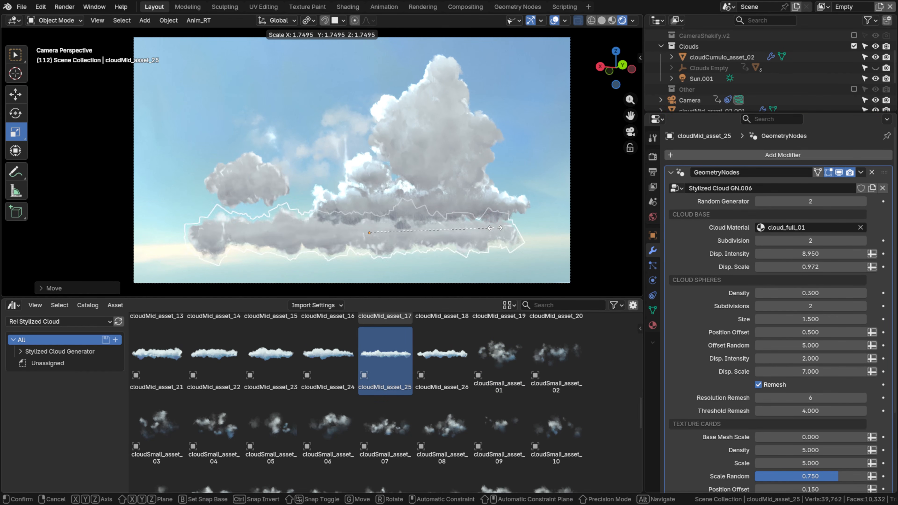
{"action": "left_click", "coordinate": [460, 237]}
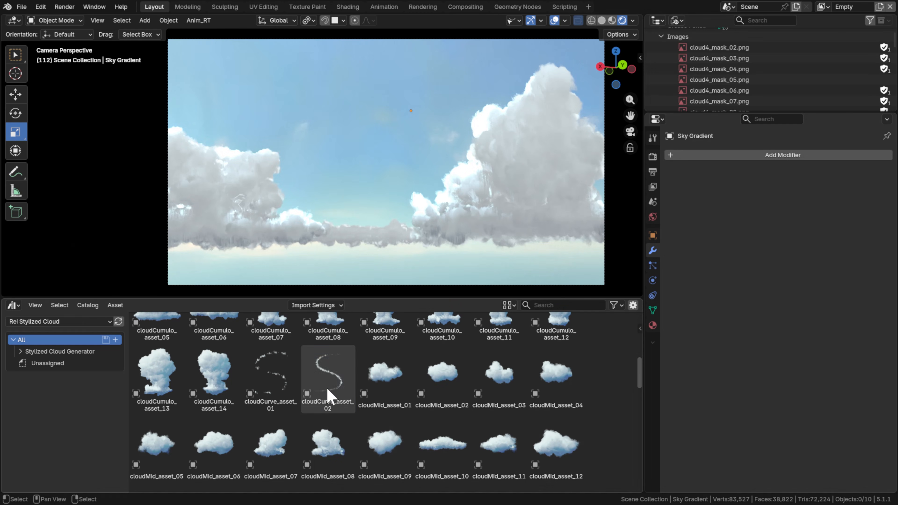
- Place cloudCurve_asset_02 across the upper sky and rotate its end control points to bend the cloud streak into an arc
{"action": "mouse_move", "coordinate": [326, 395]}
{"action": "left_mouse_down"}
{"action": "mouse_move", "coordinate": [352, 112]}
{"action": "mouse_move", "coordinate": [374, 103]}
{"action": "left_mouse_up"}
{"action": "key", "text": "Tab"}
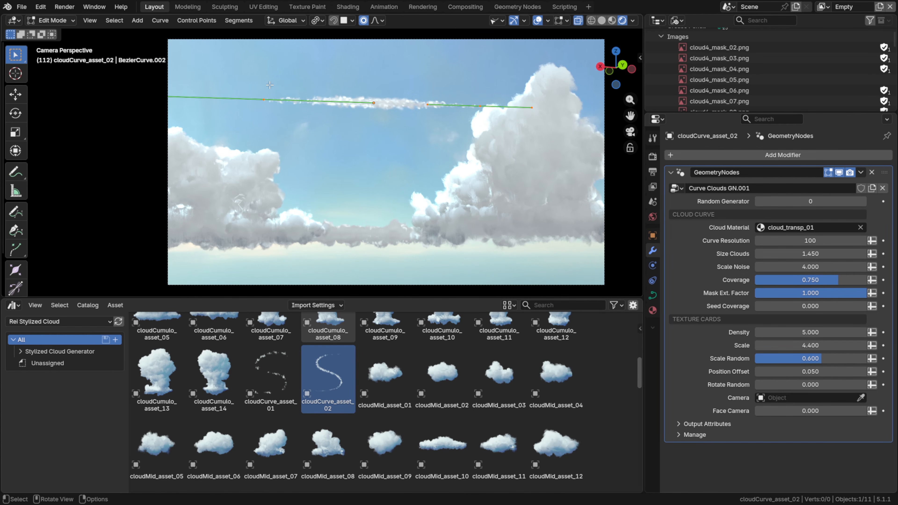
{"action": "key", "text": "r"}
{"action": "left_click", "coordinate": [355, 153]}
{"action": "left_click_drag", "start_coordinate": [463, 90], "coordinate": [523, 130]}
{"action": "key", "text": "r"}
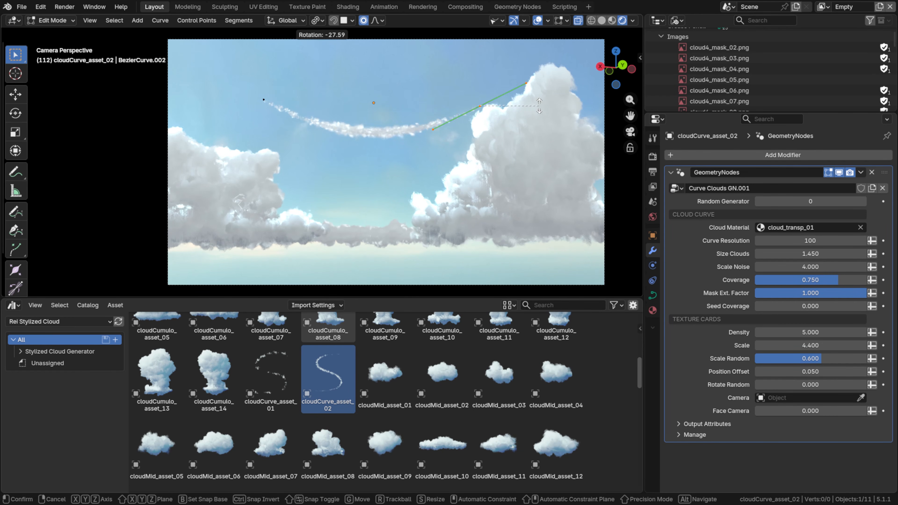
{"action": "left_click", "coordinate": [540, 103]}
- Rotate the curved cloud streak and add a scaled duplicate of it in the upper sky
{"action": "key", "text": "Tab"}
{"action": "key", "text": "r"}
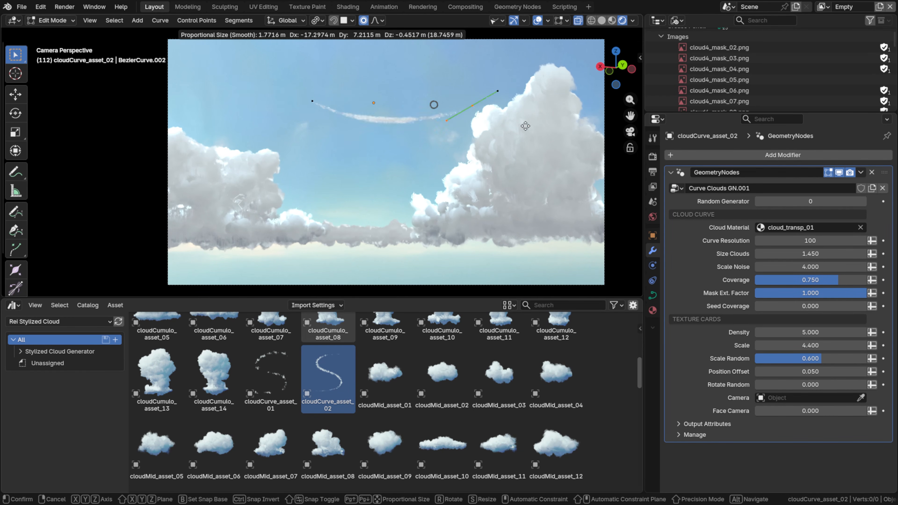
{"action": "left_click", "coordinate": [375, 188]}
{"action": "key", "text": "shift+d"}
{"action": "left_click", "coordinate": [350, 93]}
{"action": "key", "text": "s"}
{"action": "left_click", "coordinate": [327, 83]}
- Duplicate the curved cloud streaks toward the large cumulus on the right, then reposition, rotate and reshape the copy
{"action": "left_click", "coordinate": [323, 137]}
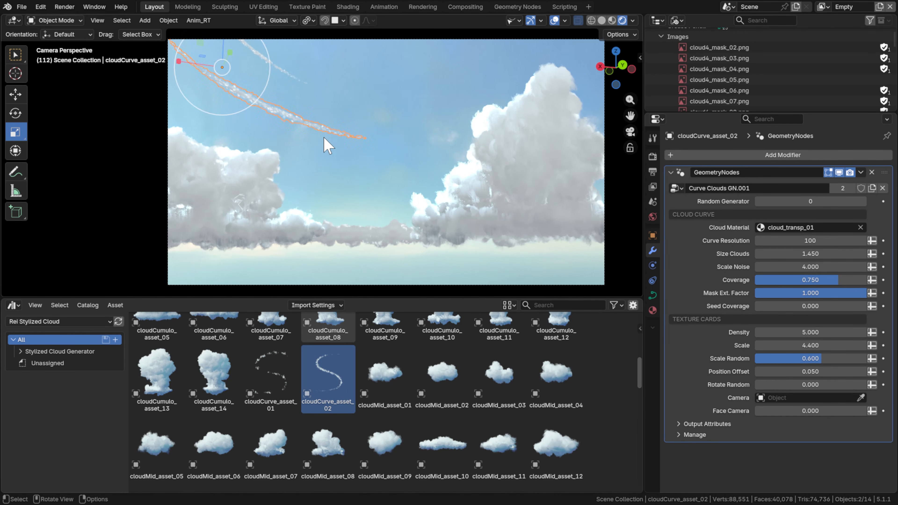
{"action": "key", "text": "shift+d"}
{"action": "left_click", "coordinate": [523, 126]}
{"action": "key", "text": "g"}
{"action": "left_click", "coordinate": [483, 156]}
{"action": "key", "text": "r"}
{"action": "left_click", "coordinate": [497, 109]}
{"action": "key", "text": "Tab"}
{"action": "key", "text": "Tab"}
{"action": "key", "text": "g"}
{"action": "left_click", "coordinate": [533, 92]}
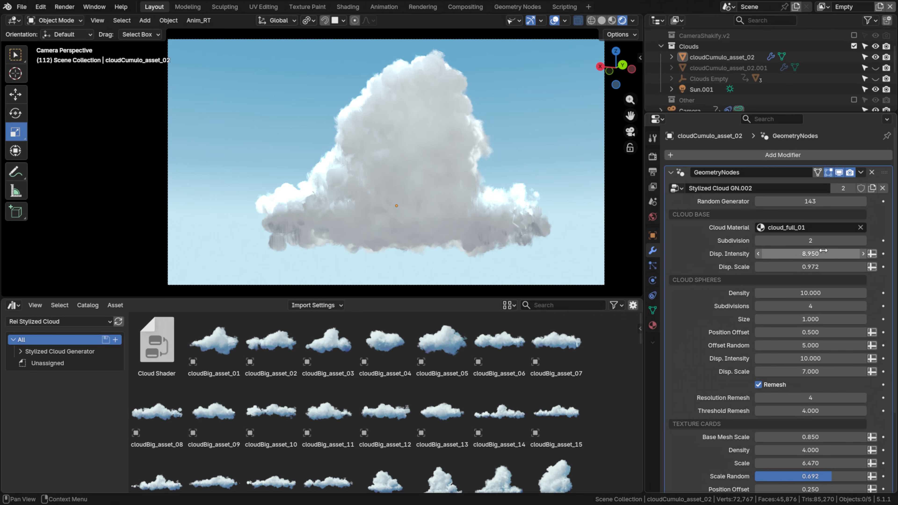
- Advance cloudCumulo_asset_02's Random Generator seed by three and set the cloud base's Disp. Intensity to 7.540
{"action": "left_click", "coordinate": [863, 201]}
{"action": "left_click", "coordinate": [863, 202]}
{"action": "left_click", "coordinate": [862, 201]}
{"action": "left_click_drag", "start_coordinate": [830, 255], "coordinate": [781, 255]}
- Try a higher Disp. Intensity for the cloud spheres, then reset their Disp. Intensity to 4.000 and Disp. Scale to 2.000
{"action": "left_click_drag", "start_coordinate": [818, 358], "coordinate": [856, 358]}
{"action": "key", "text": "BackSpace"}
{"action": "key", "text": "BackSpace"}
{"action": "scroll", "coordinate": [789, 399], "scroll_direction": "down", "scroll_amount": 6}
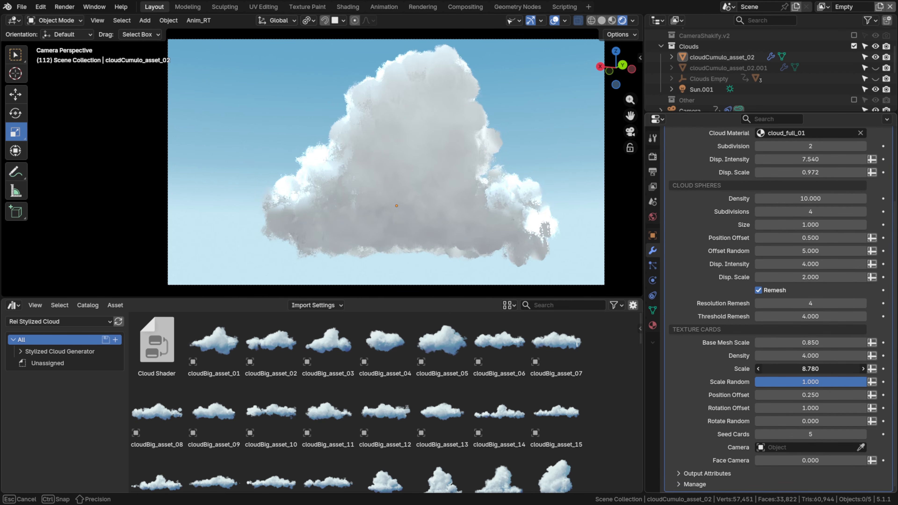
- Set the texture cards' Scale to 5.500, then try a Position Offset of -0.110 and undo it
{"action": "left_click_drag", "start_coordinate": [810, 368], "coordinate": [764, 368]}
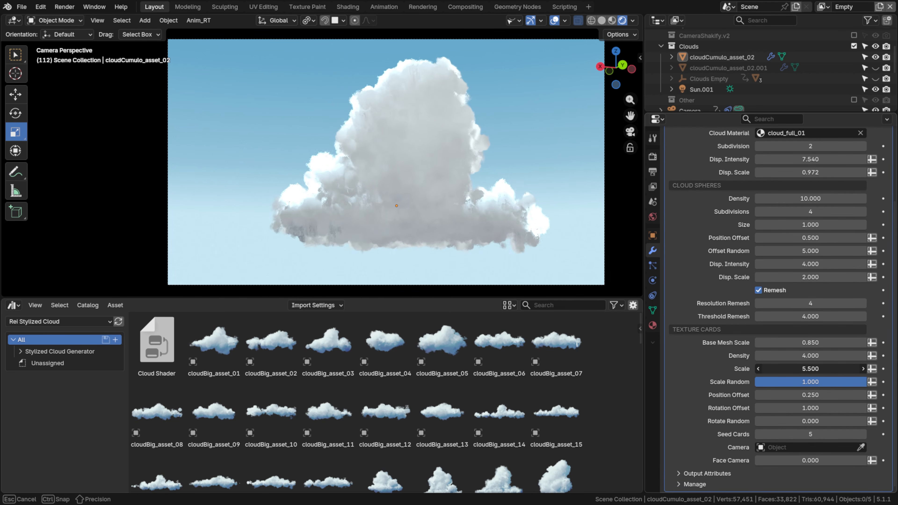
{"action": "left_click_drag", "start_coordinate": [810, 394], "coordinate": [774, 395]}
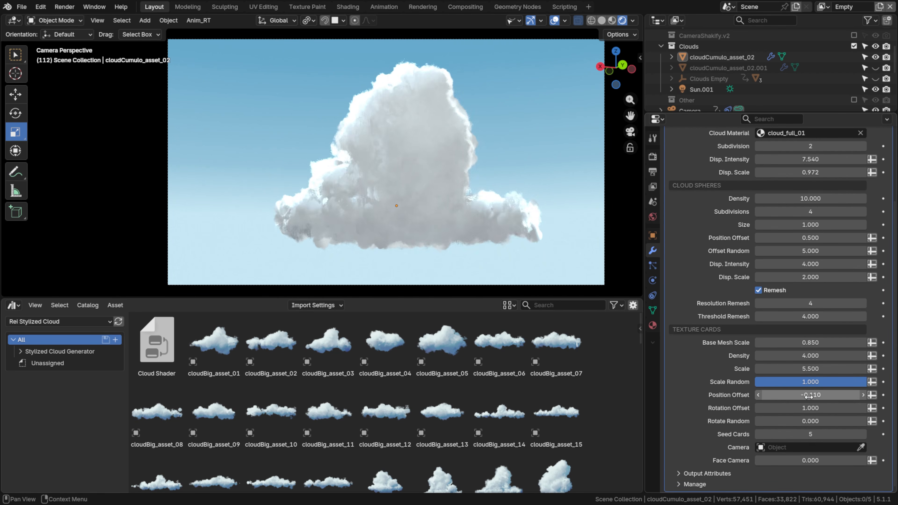
{"action": "key", "text": "ctrl+z"}
{"action": "right_click", "coordinate": [813, 408]}
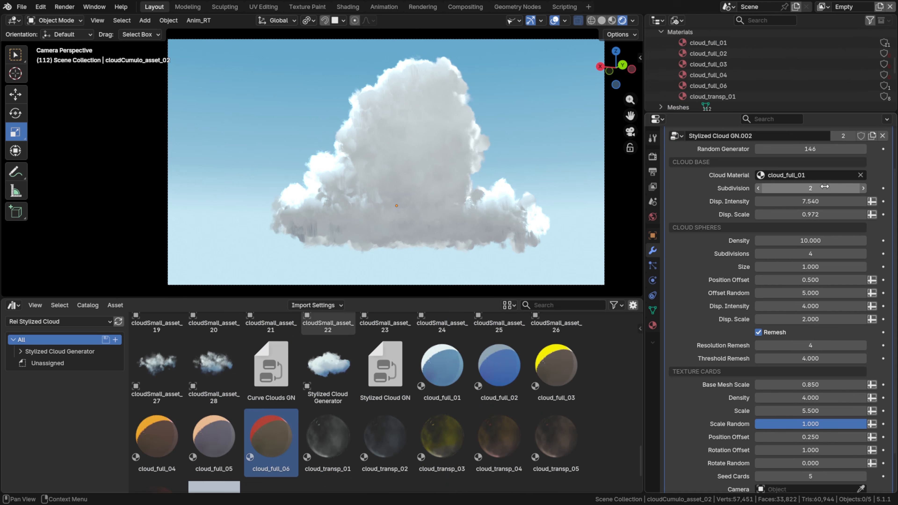
- Try cloud_full_06, cloud_transp_01 and cloud_full_02 in turn as the cumulus cloud's base material
{"action": "left_click", "coordinate": [809, 175]}
{"action": "left_click", "coordinate": [791, 203]}
{"action": "left_click", "coordinate": [813, 175]}
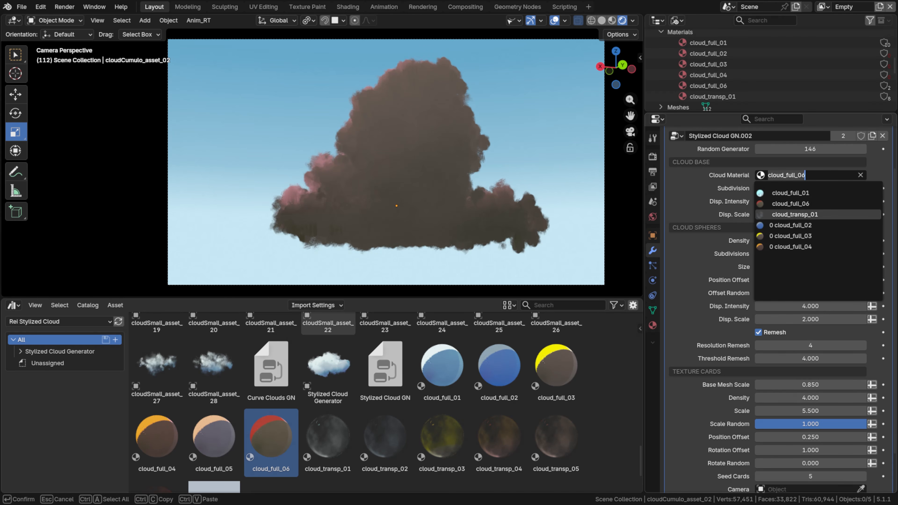
{"action": "left_click", "coordinate": [795, 214]}
{"action": "left_click", "coordinate": [813, 175]}
{"action": "left_click", "coordinate": [790, 225]}
- Try cloud_full_03 and cloud_full_04 as the cumulus cloud's base material, then restore cloud_full_01
{"action": "left_click", "coordinate": [813, 175]}
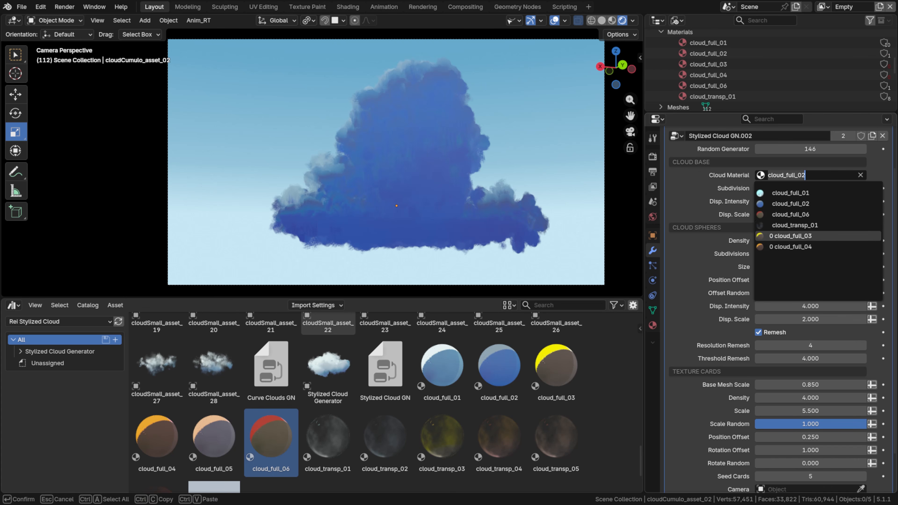
{"action": "left_click", "coordinate": [790, 236]}
{"action": "left_click", "coordinate": [813, 175]}
{"action": "left_click", "coordinate": [790, 247]}
{"action": "left_click", "coordinate": [813, 175]}
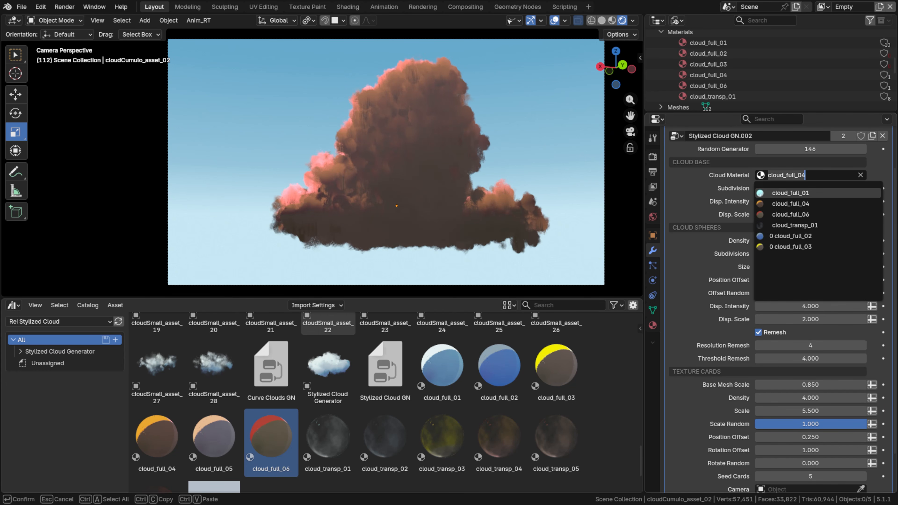
{"action": "left_click", "coordinate": [790, 192]}
- Set cloud_full_01's Contrast Light/Shadows to 0.259, tint its Shadow Color pale grey-blue and adjust the brightness of its Main Color
{"action": "left_click", "coordinate": [652, 325]}
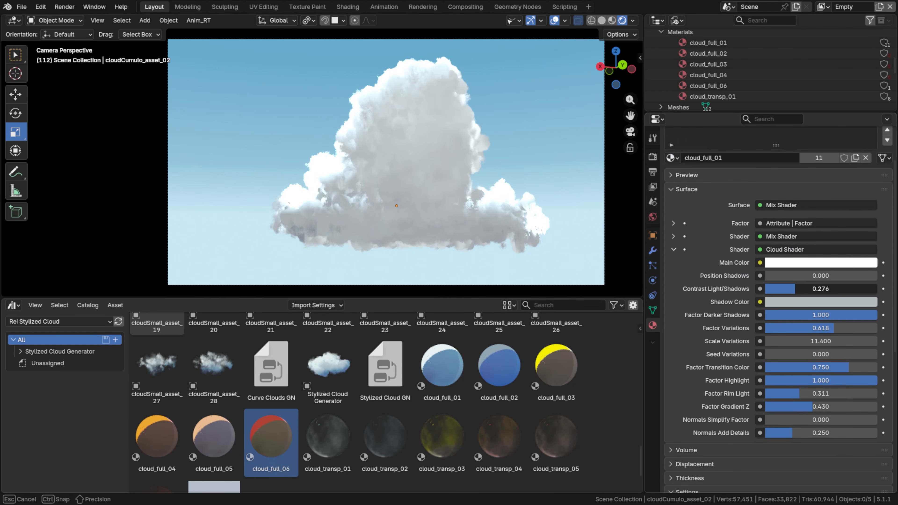
{"action": "left_click", "coordinate": [820, 302]}
{"action": "left_click_drag", "start_coordinate": [819, 155], "coordinate": [822, 151]}
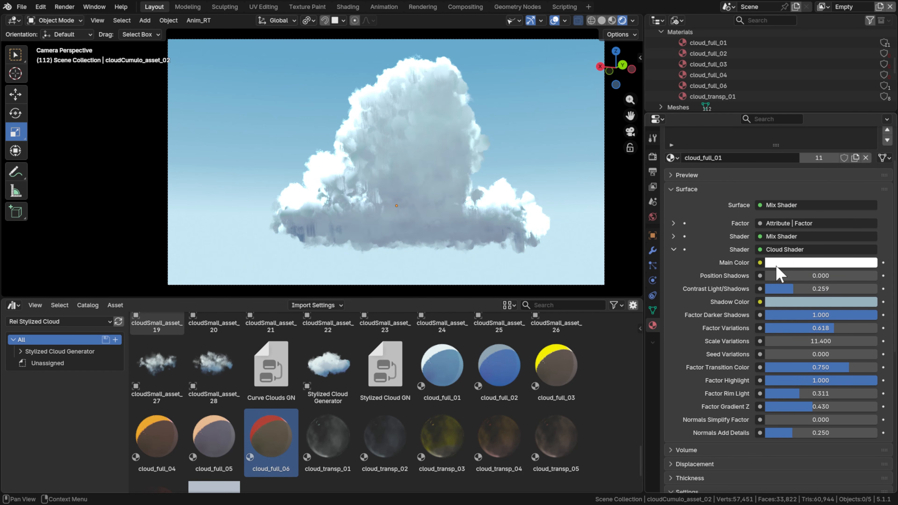
{"action": "left_click", "coordinate": [778, 263]}
{"action": "left_click_drag", "start_coordinate": [819, 119], "coordinate": [820, 92]}
{"action": "left_click_drag", "start_coordinate": [819, 92], "coordinate": [820, 105]}
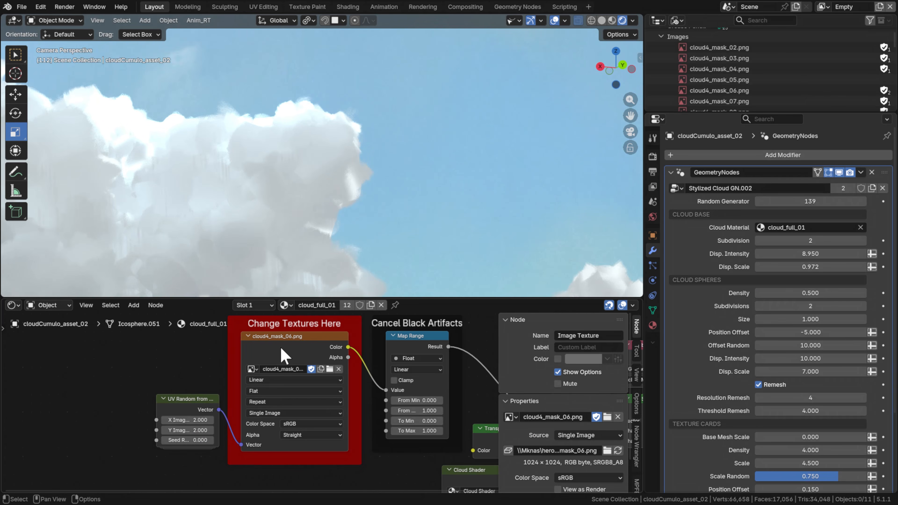
- Try the brush textures cloud4_mask_02, cloud4_mask_03, cloud4_mask_04 and cloud4_mask_05 in cloud_full_01's Image Texture node
{"action": "left_click", "coordinate": [251, 369]}
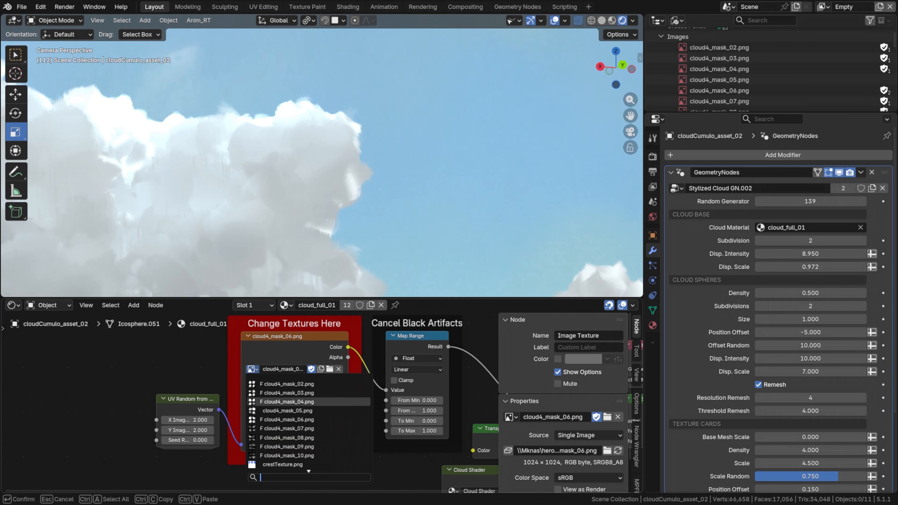
{"action": "left_click", "coordinate": [303, 386]}
{"action": "left_click", "coordinate": [254, 369]}
{"action": "left_click", "coordinate": [278, 393]}
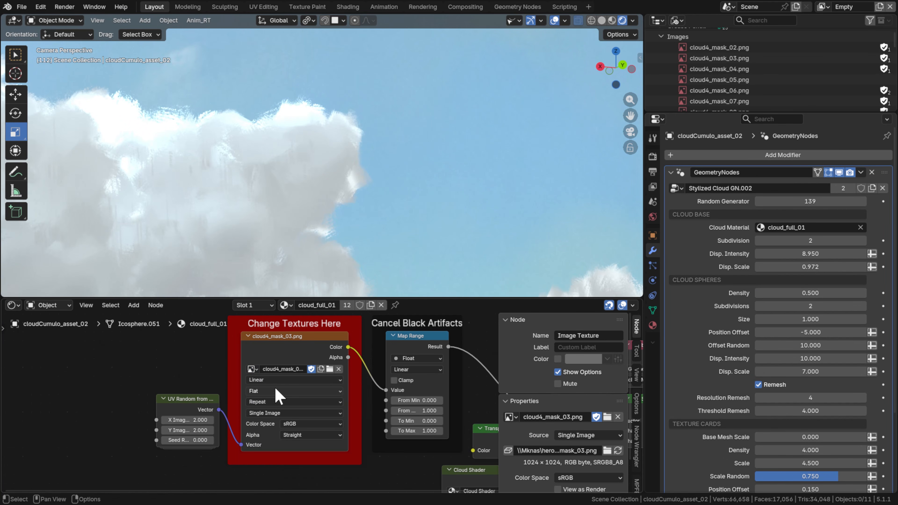
{"action": "left_click", "coordinate": [253, 369]}
{"action": "left_click", "coordinate": [280, 402]}
{"action": "left_click", "coordinate": [251, 369]}
{"action": "left_click", "coordinate": [274, 411]}
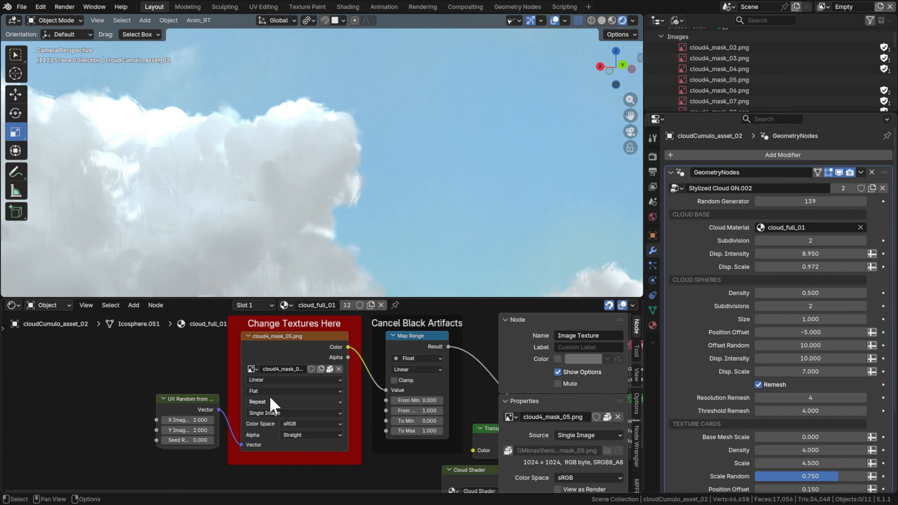
- Compare cloud4_mask_06 through cloud4_mask_09 in cloud_full_01's Image Texture node and finish with cloud4_mask_10.png
{"action": "left_click", "coordinate": [252, 369]}
{"action": "left_click", "coordinate": [287, 419]}
{"action": "left_click", "coordinate": [252, 369]}
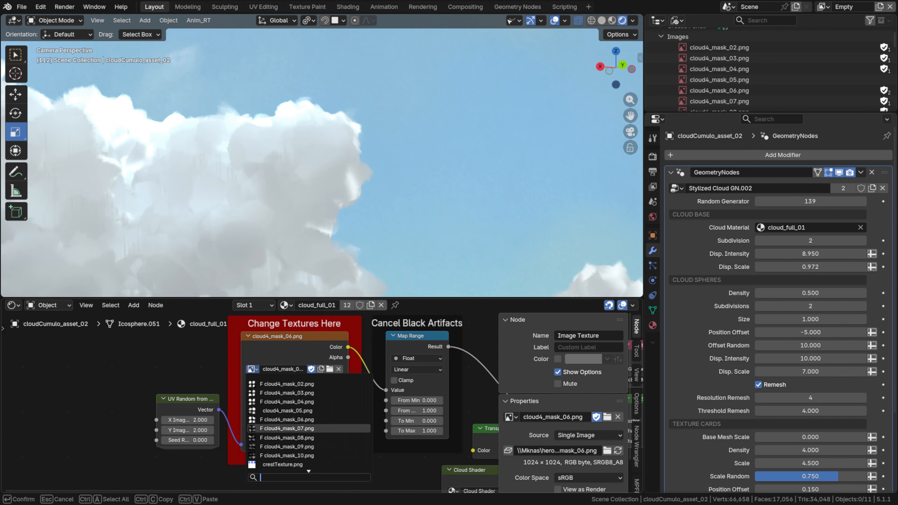
{"action": "left_click", "coordinate": [287, 429]}
{"action": "left_click", "coordinate": [252, 369]}
{"action": "left_click", "coordinate": [287, 438]}
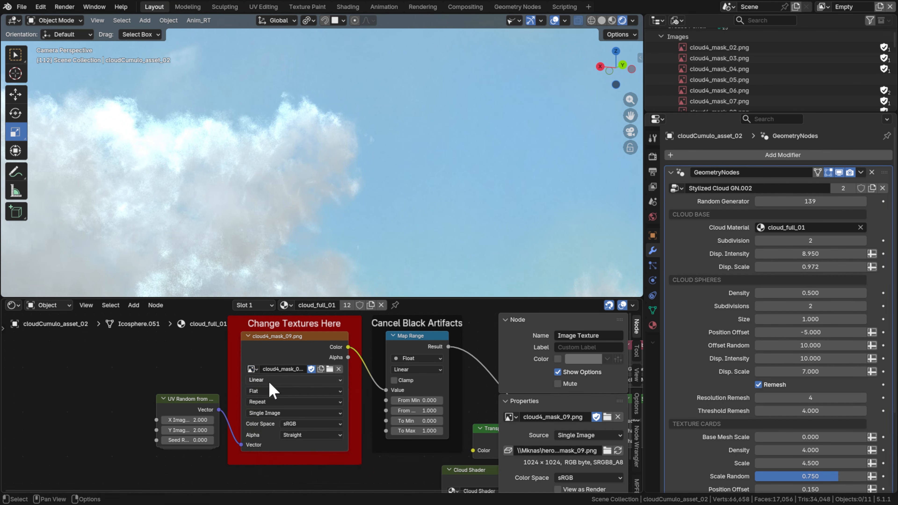
{"action": "left_click", "coordinate": [251, 369]}
{"action": "left_click", "coordinate": [287, 455]}
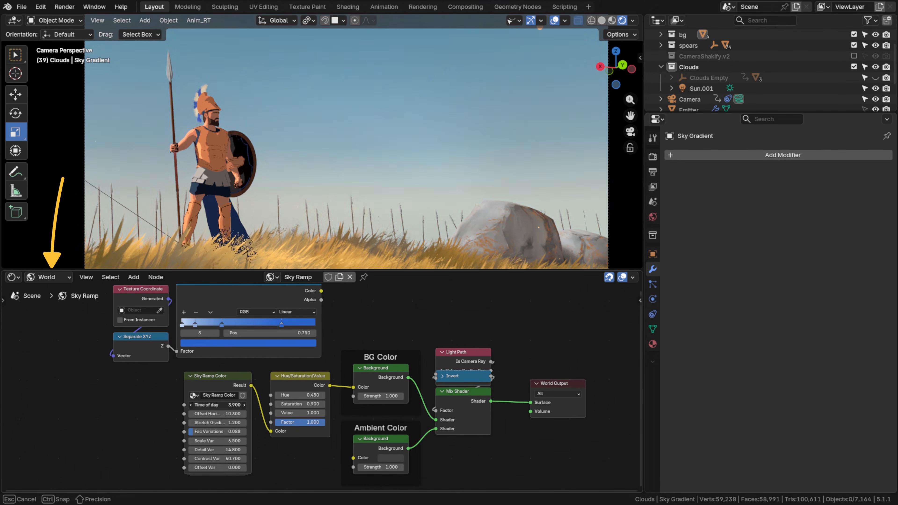
- In the Sky Ramp world shader, set Time of day to 4.900, Offset Horizon to 21.200 and Fac Variations to 0.994, and shift the sky's Hue
{"action": "left_click_drag", "start_coordinate": [217, 405], "coordinate": [218, 433]}
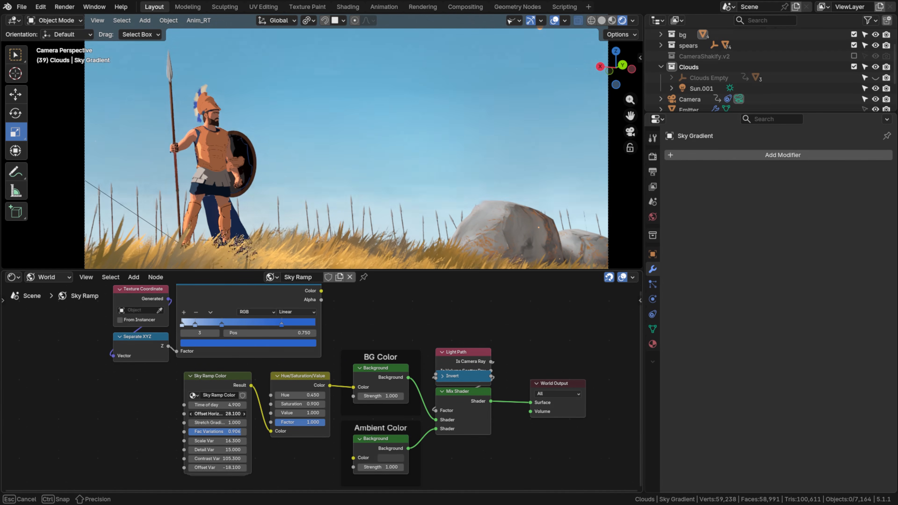
{"action": "left_click_drag", "start_coordinate": [217, 413], "coordinate": [240, 413]}
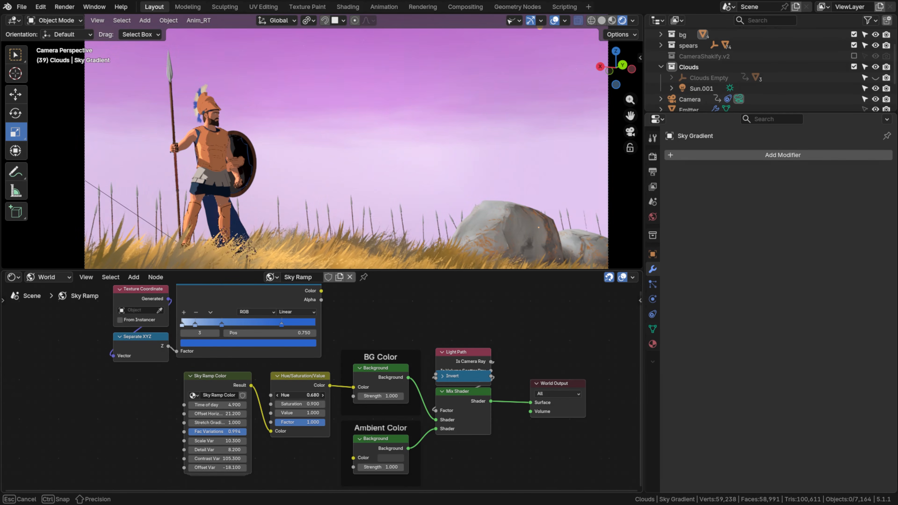
{"action": "left_click_drag", "start_coordinate": [304, 395], "coordinate": [291, 404]}
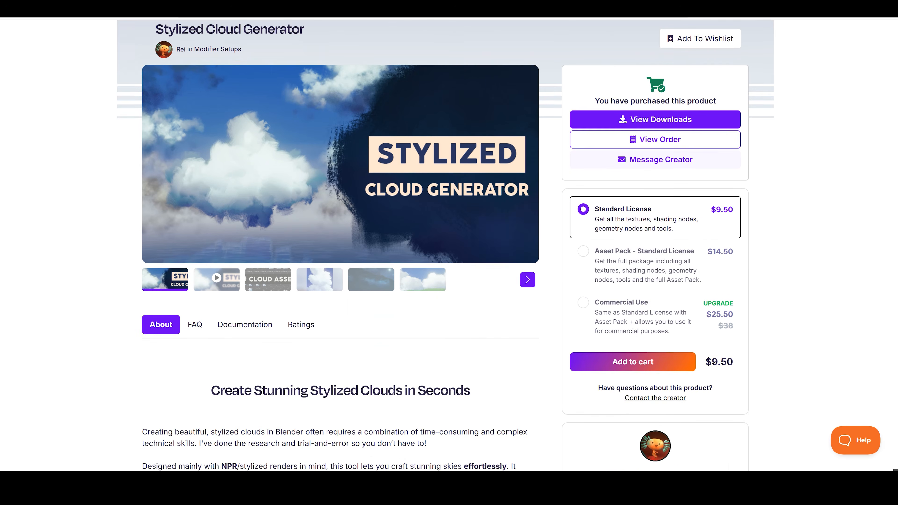
- Switch to the Stylized Cloud Generator product page and examine its sections on geometry nodes, asset library, brush textures, custom shader and sky environments
{"action": "scroll", "coordinate": [505, 426], "scroll_direction": "down", "scroll_amount": 10}
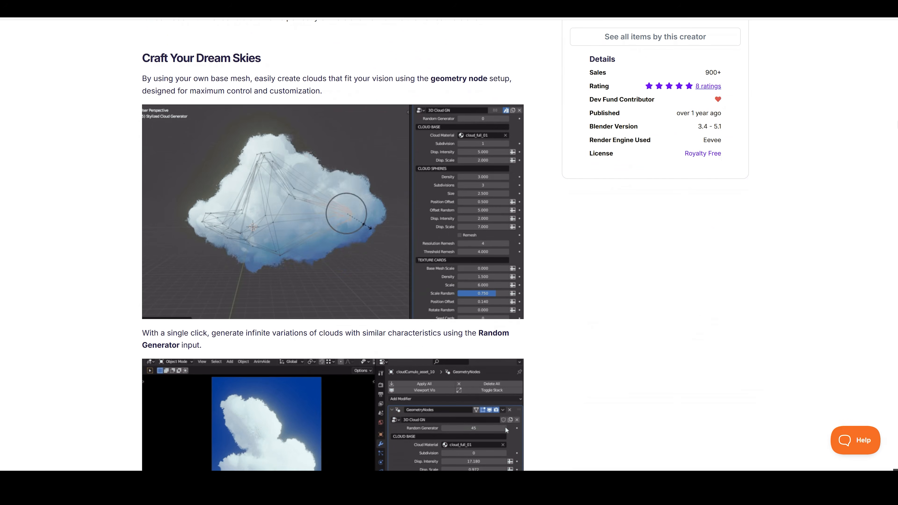
{"action": "scroll", "coordinate": [505, 426], "scroll_direction": "down", "scroll_amount": 5}
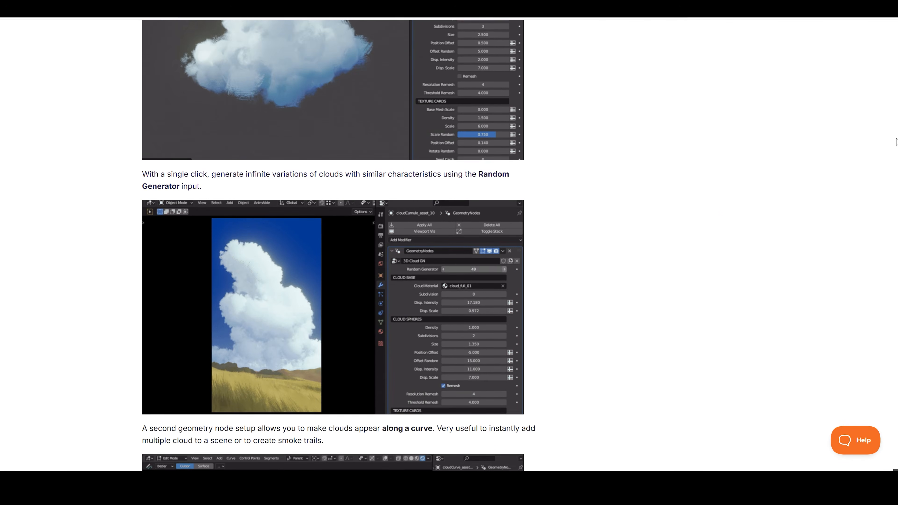
{"action": "scroll", "coordinate": [896, 141], "scroll_direction": "down", "scroll_amount": 2}
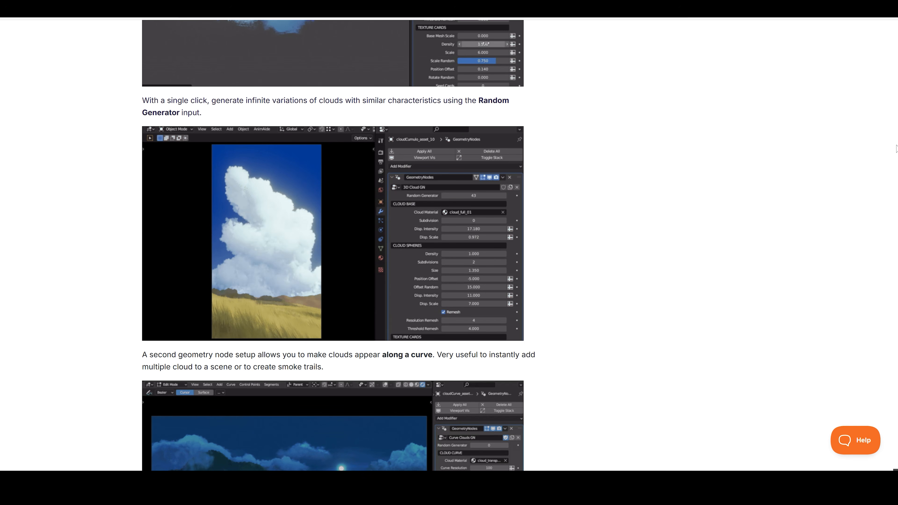
{"action": "scroll", "coordinate": [894, 160], "scroll_direction": "down", "scroll_amount": 7}
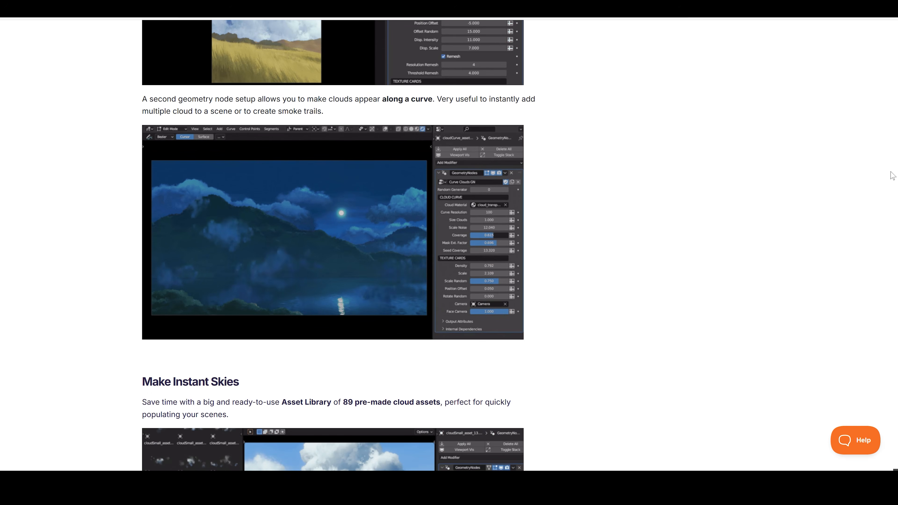
{"action": "scroll", "coordinate": [892, 176], "scroll_direction": "down", "scroll_amount": 9}
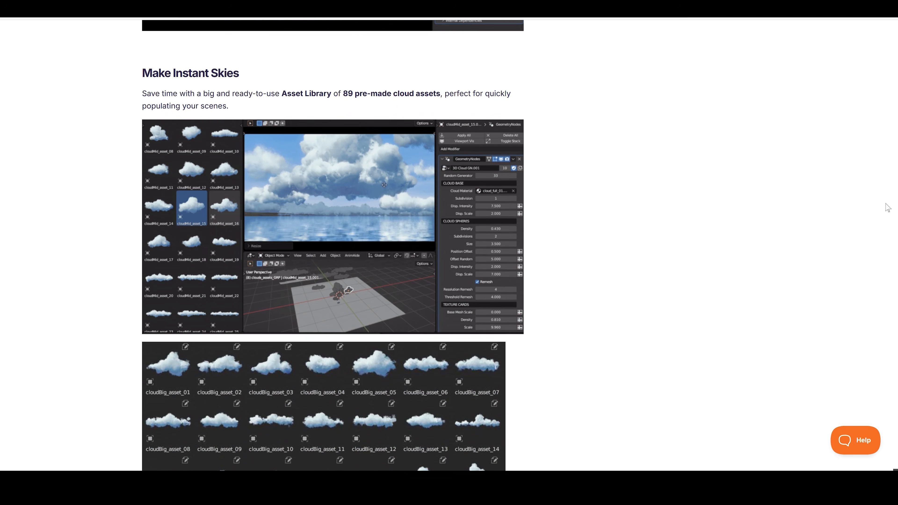
{"action": "scroll", "coordinate": [888, 208], "scroll_direction": "down", "scroll_amount": 15}
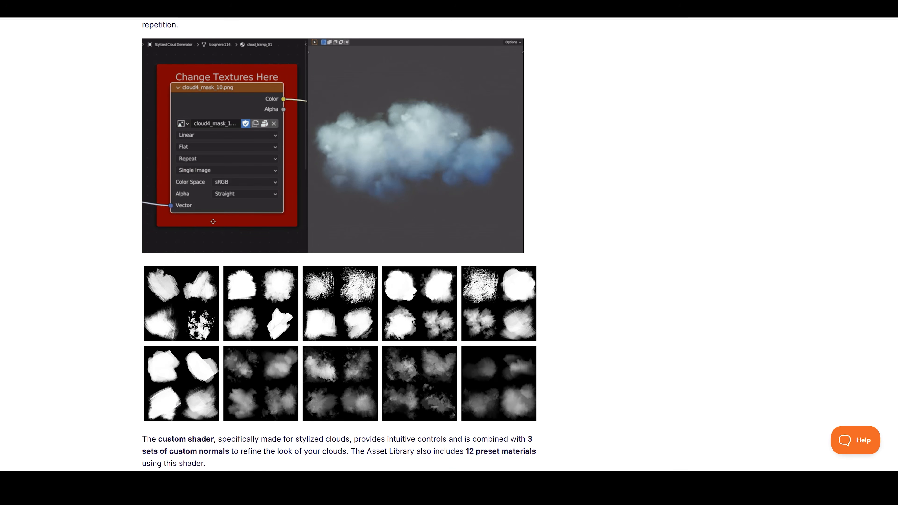
{"action": "scroll", "coordinate": [896, 343], "scroll_direction": "down", "scroll_amount": 11}
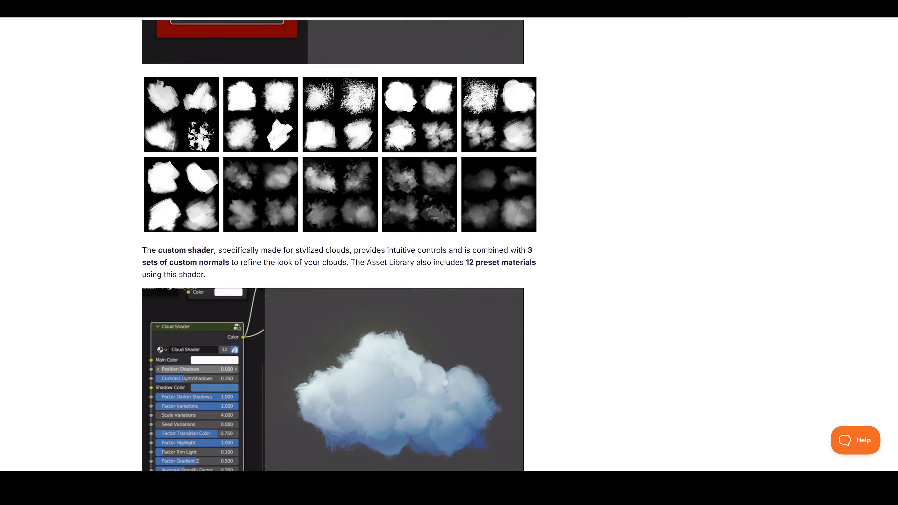
{"action": "scroll", "coordinate": [896, 343], "scroll_direction": "down", "scroll_amount": 10}
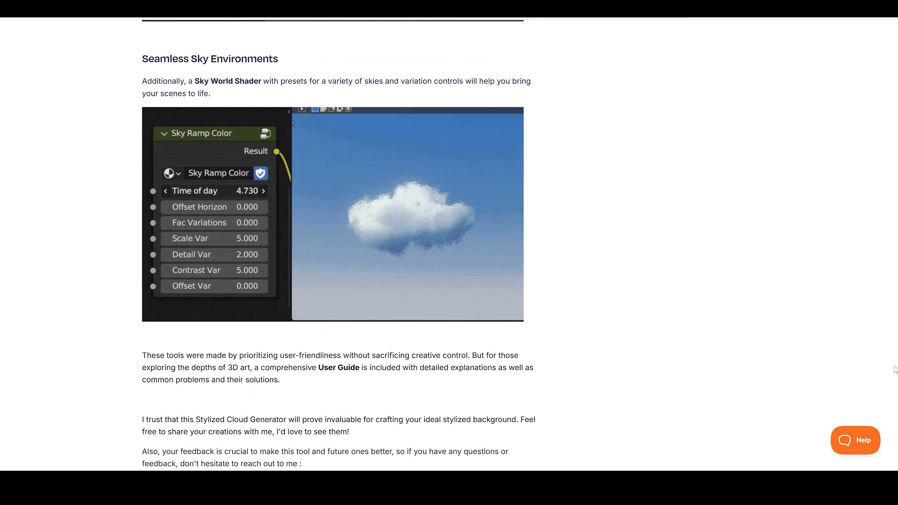
{"action": "scroll", "coordinate": [894, 381], "scroll_direction": "up", "scroll_amount": 3}
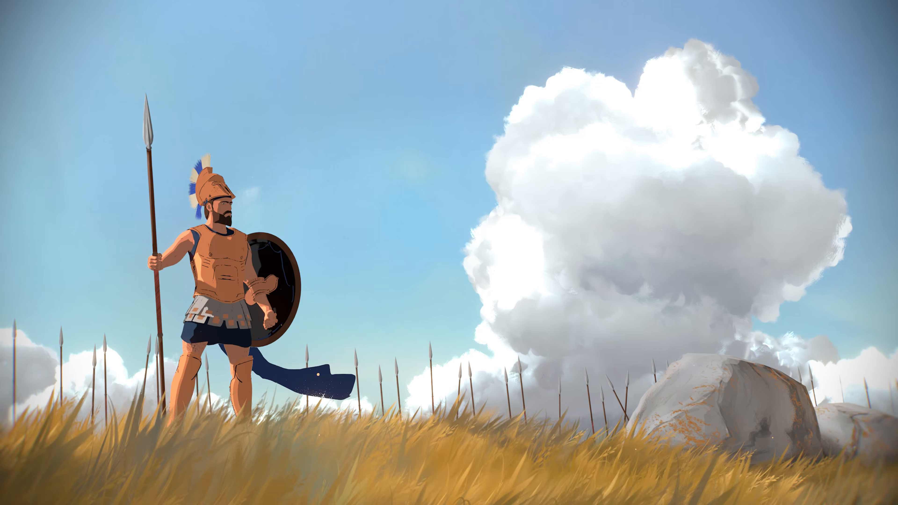